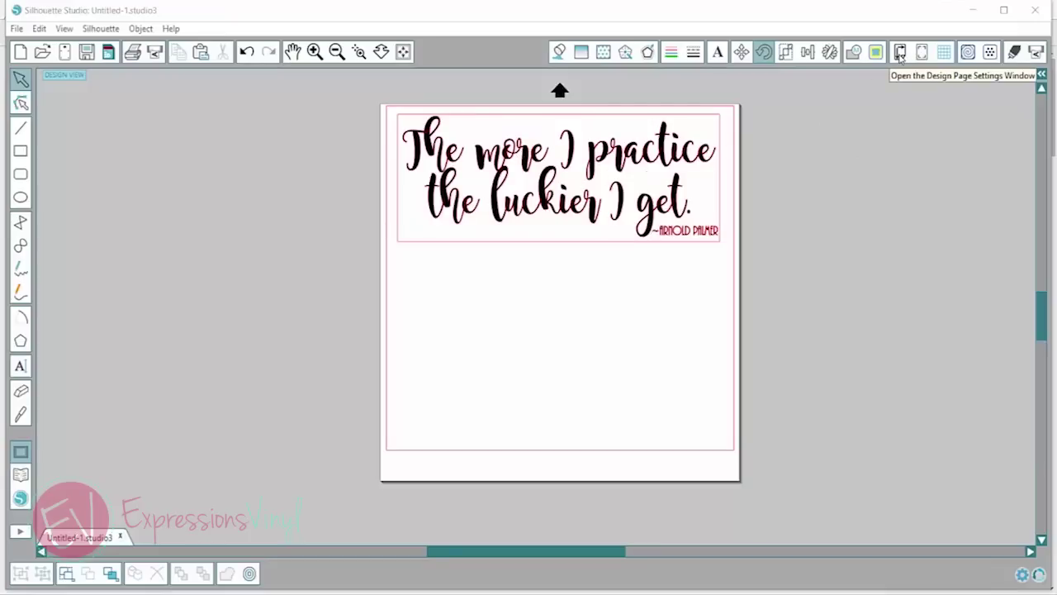
# Step: Open the design page settings, set the page height to 24 in, and check the lengthened page
pyautogui.click(900, 55)
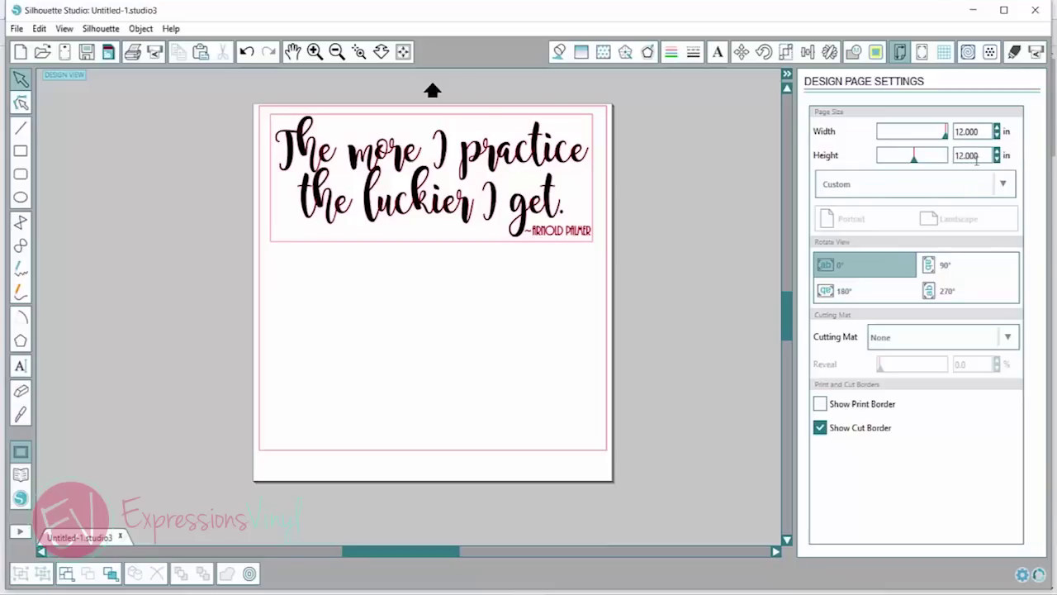
pyautogui.moveTo(978, 155); pyautogui.dragTo(949, 162)
pyautogui.write('24')
pyautogui.press('Return')
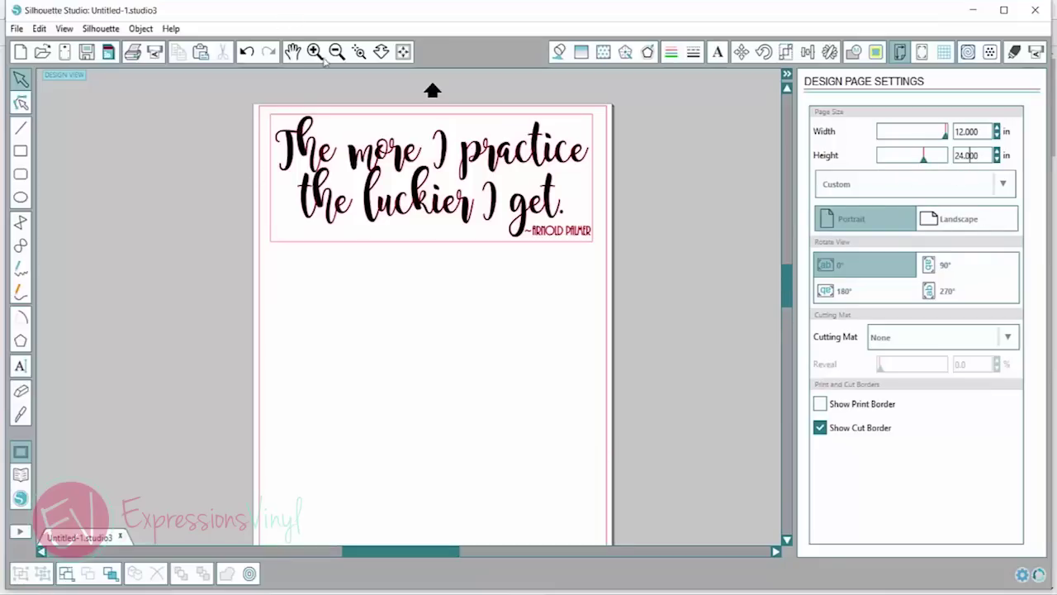
pyautogui.click(336, 51)
pyautogui.scroll(-2, 568, 215)
pyautogui.scroll(-3, 561, 230)
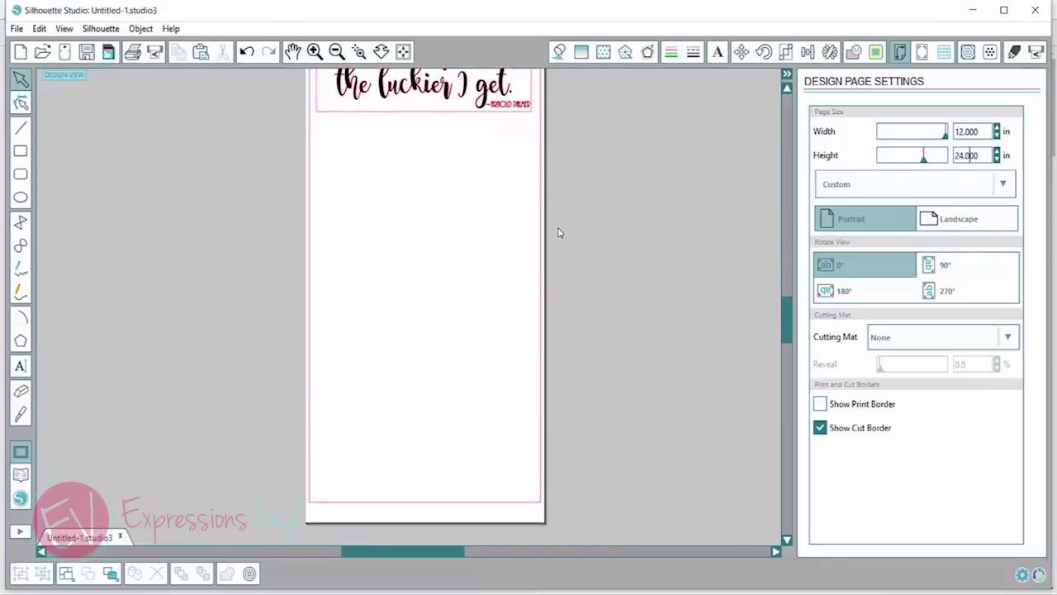
pyautogui.scroll(4, 559, 232)
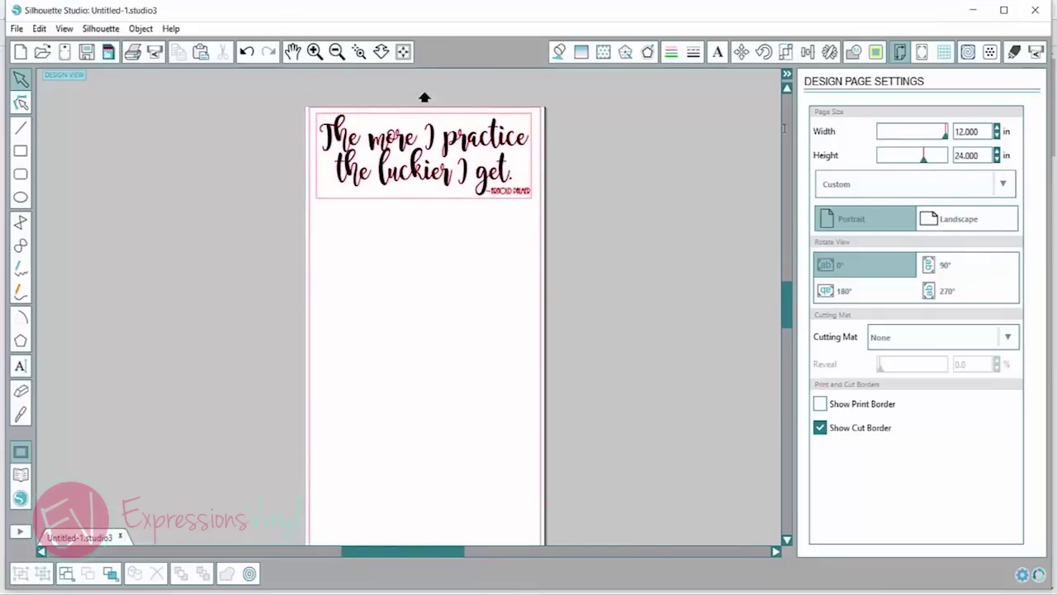
# Step: Set the page height to 50 in and look over the full length of the page
pyautogui.press('Return')
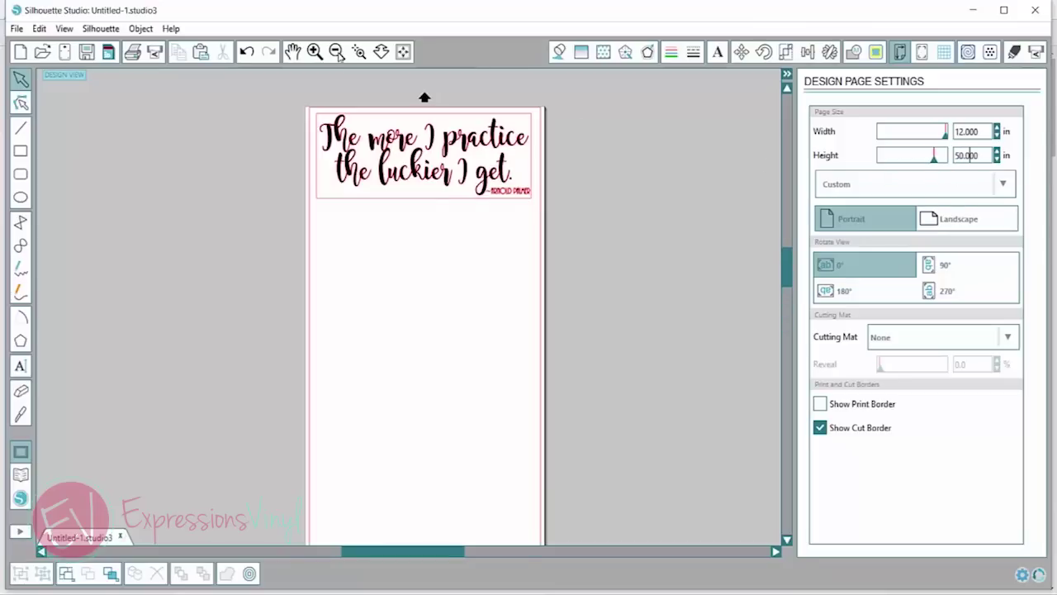
pyautogui.click(337, 54)
pyautogui.click(337, 55)
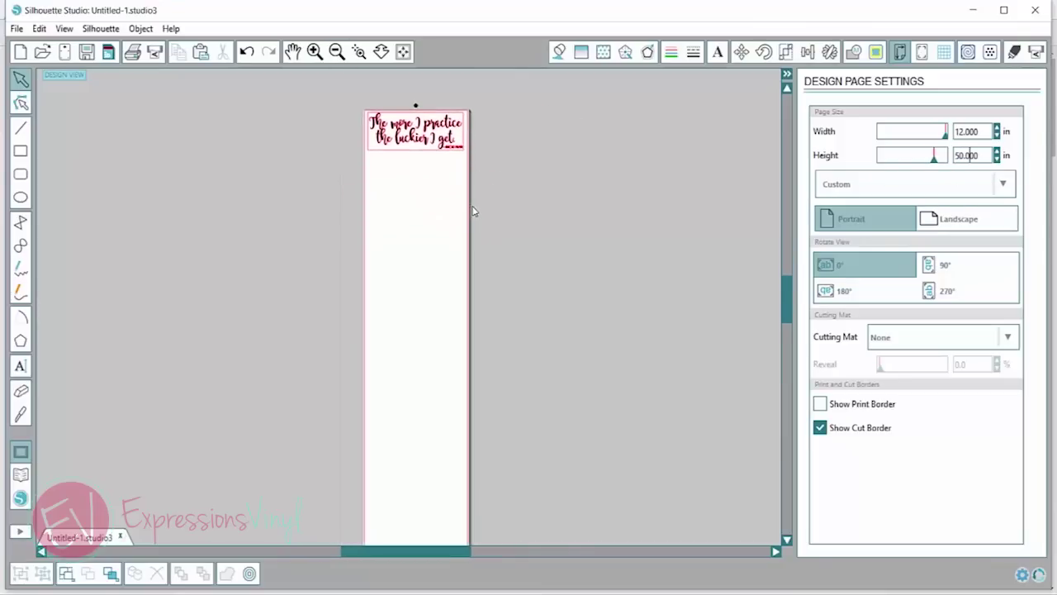
pyautogui.scroll(-3, 484, 216)
pyautogui.scroll(5, 488, 217)
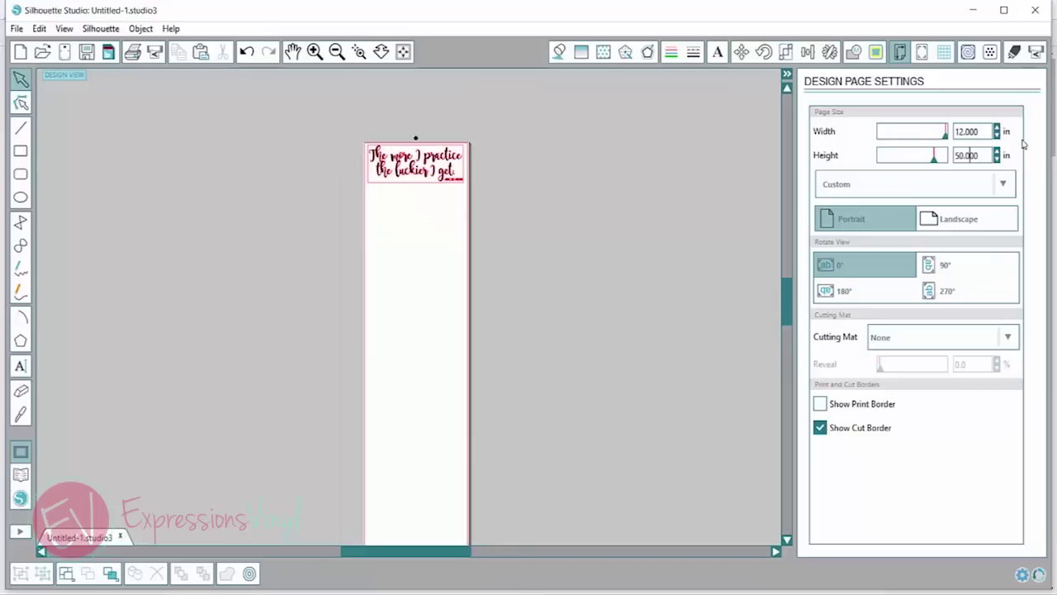
# Step: Set the page height back to 12 in and bring the whole quote design into view
pyautogui.write('1')
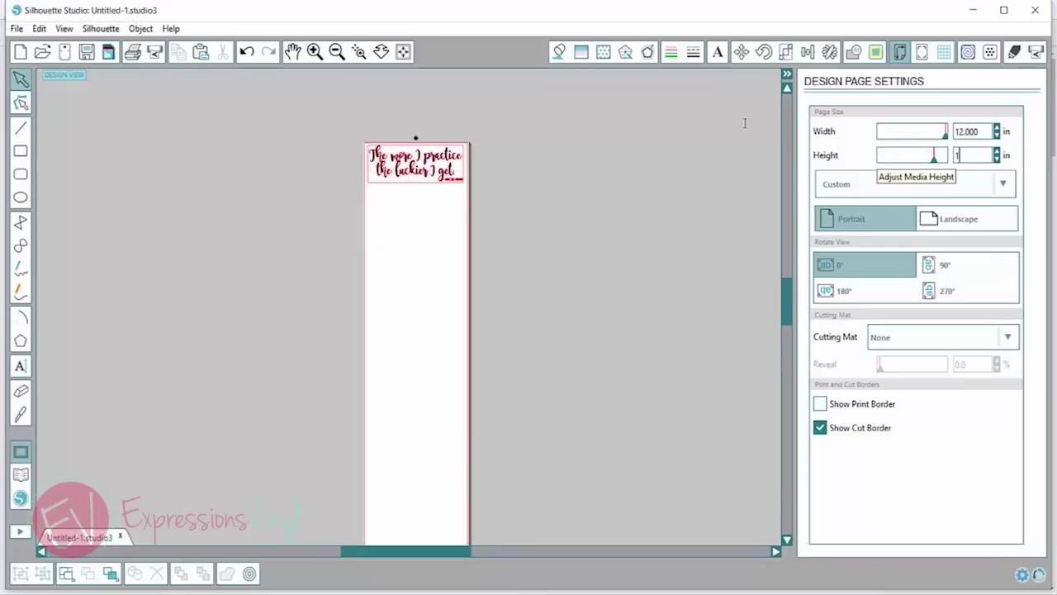
pyautogui.write('2.')
pyautogui.press('Return')
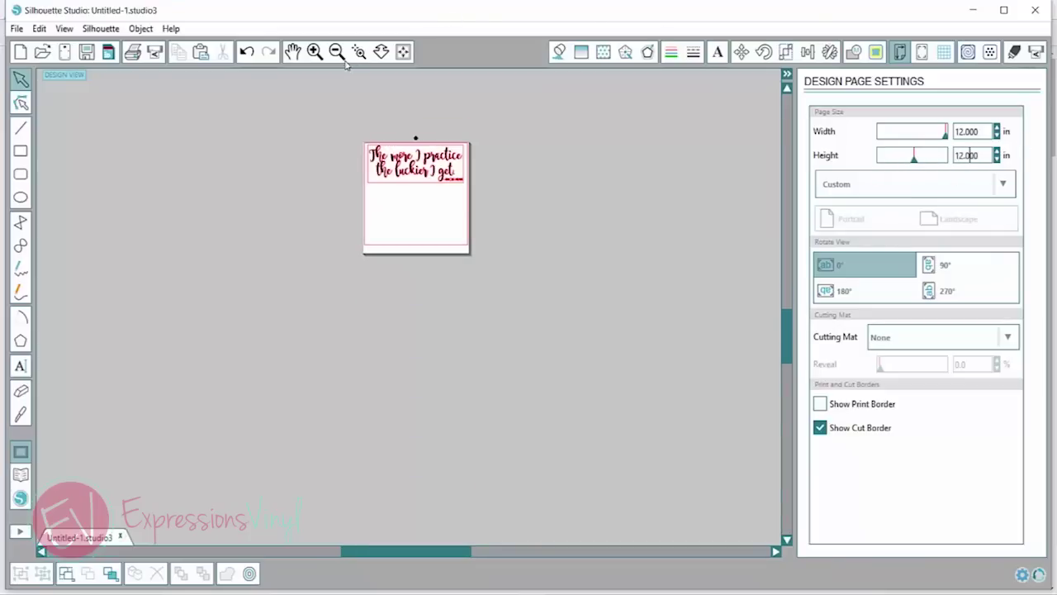
pyautogui.scroll(5, 416, 138)
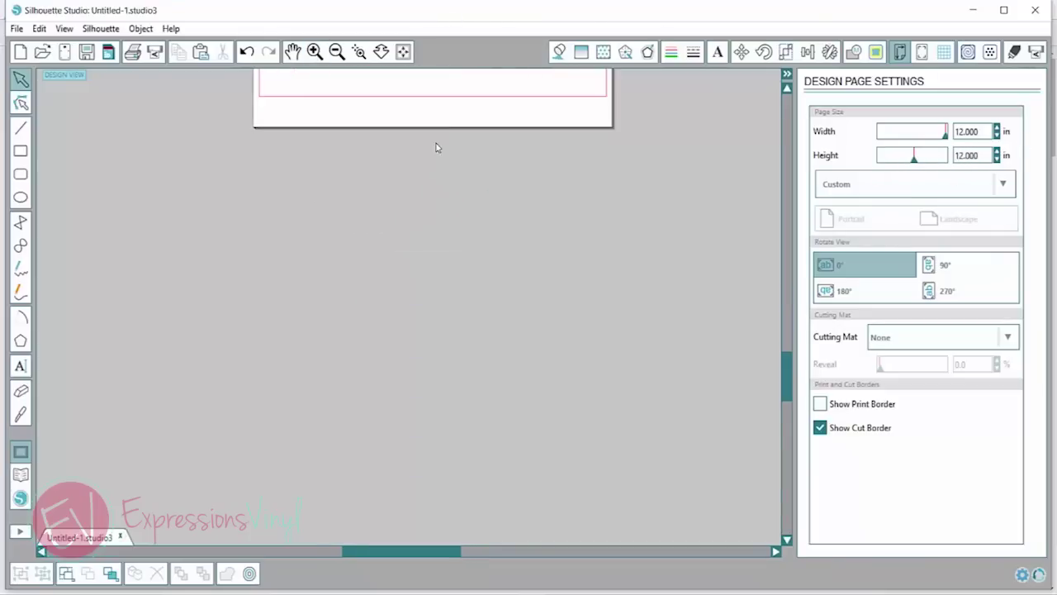
pyautogui.scroll(10, 566, 210)
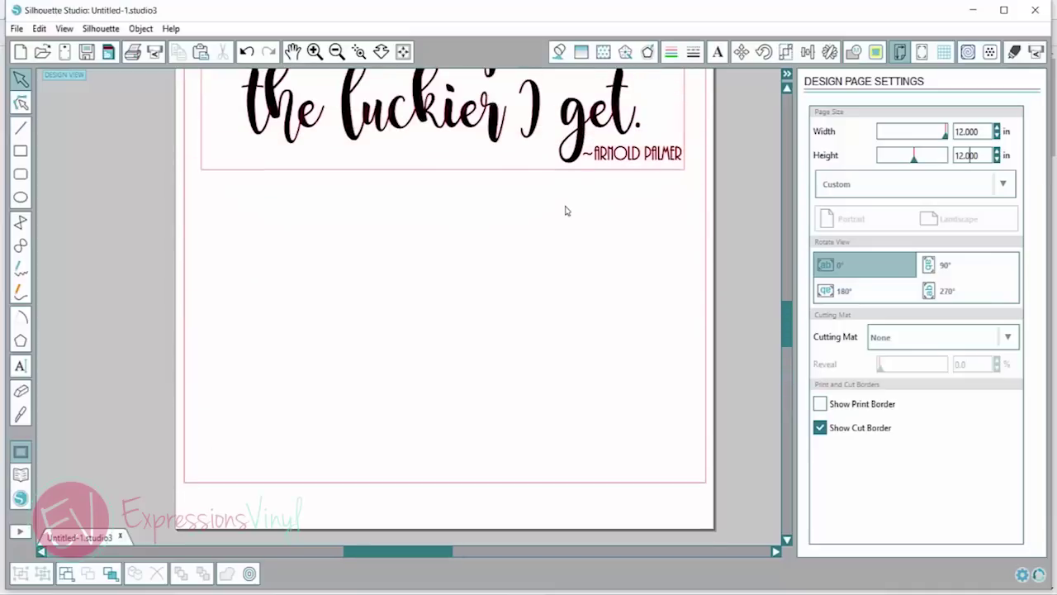
pyautogui.scroll(3, 565, 210)
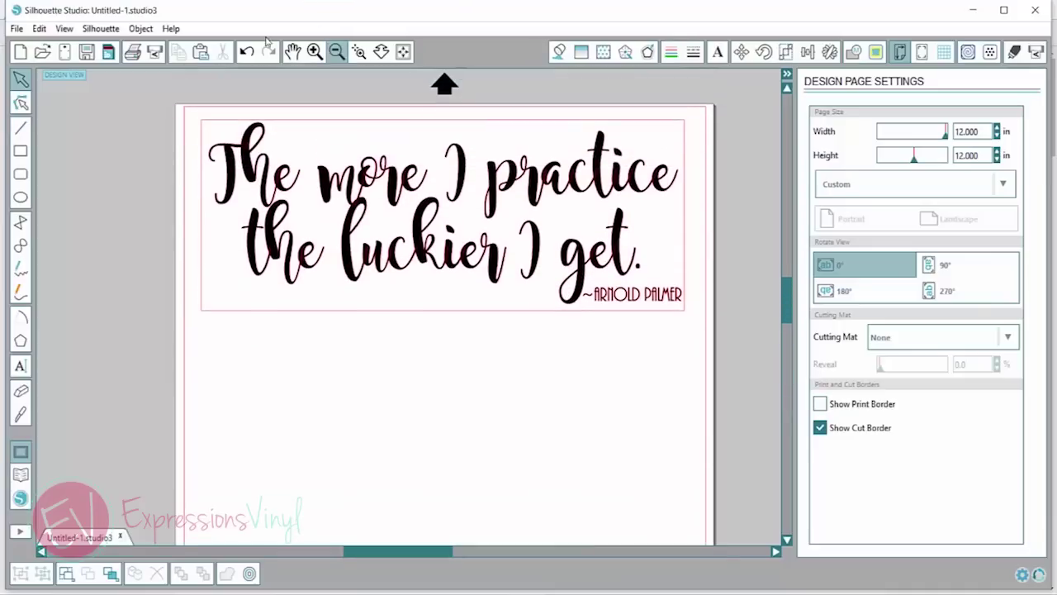
pyautogui.click(336, 51)
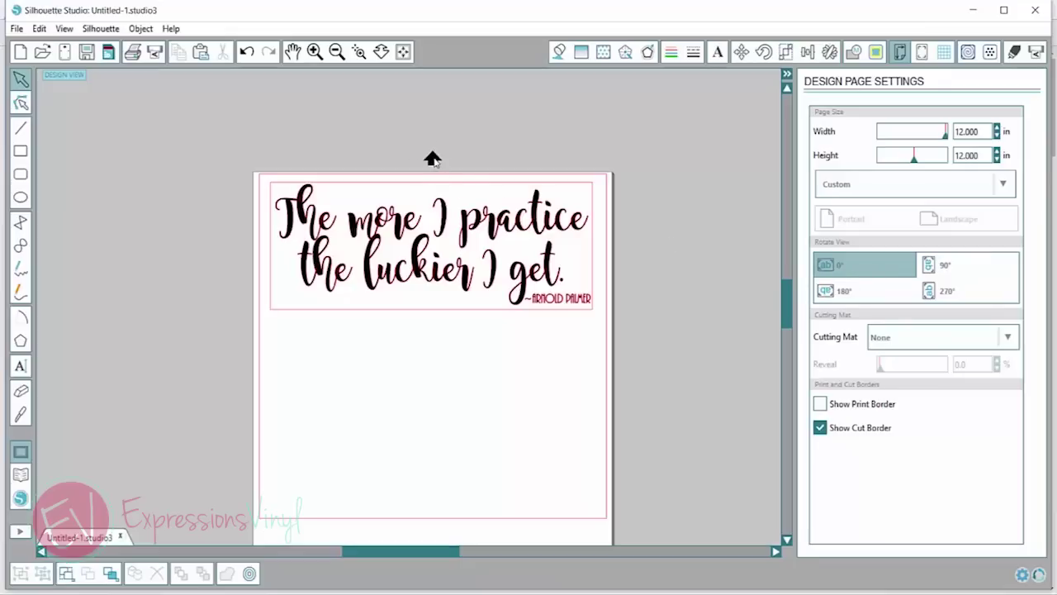
# Step: Rotate the page view to 180°, to 90°, and finally to 270°
pyautogui.click(842, 289)
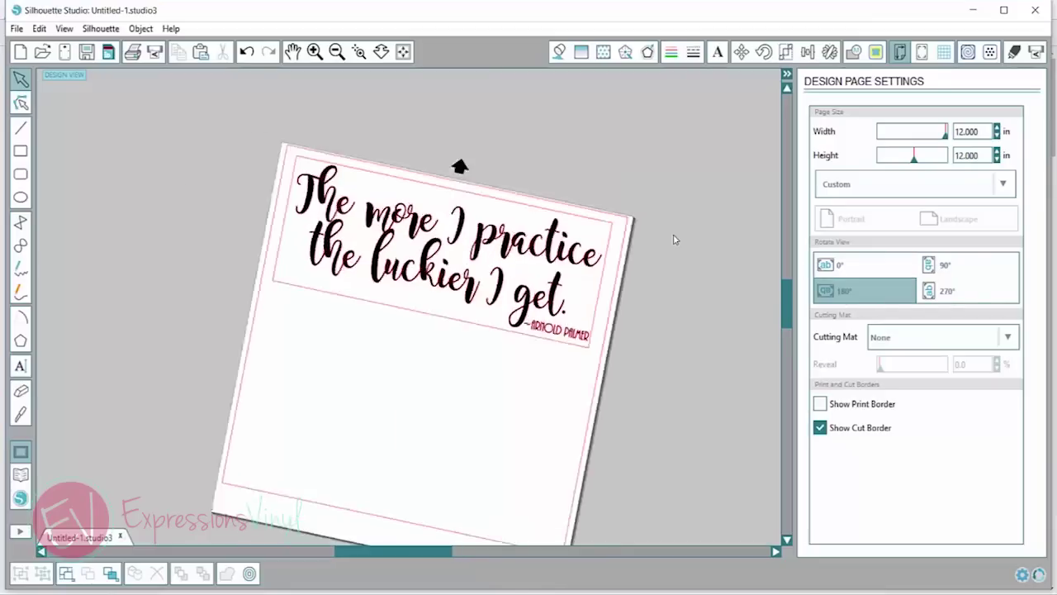
pyautogui.click(929, 265)
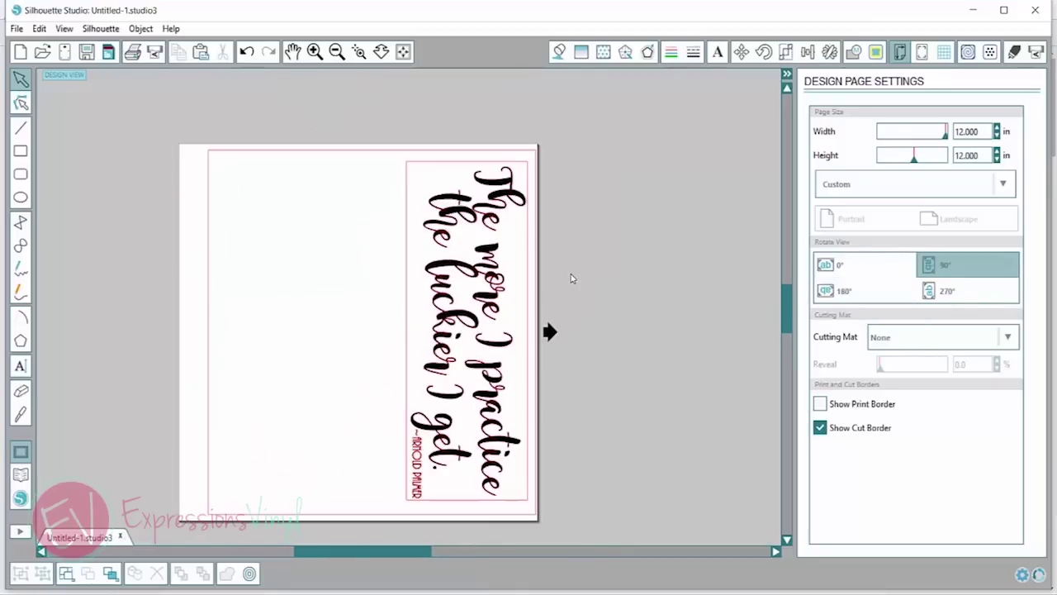
pyautogui.click(913, 301)
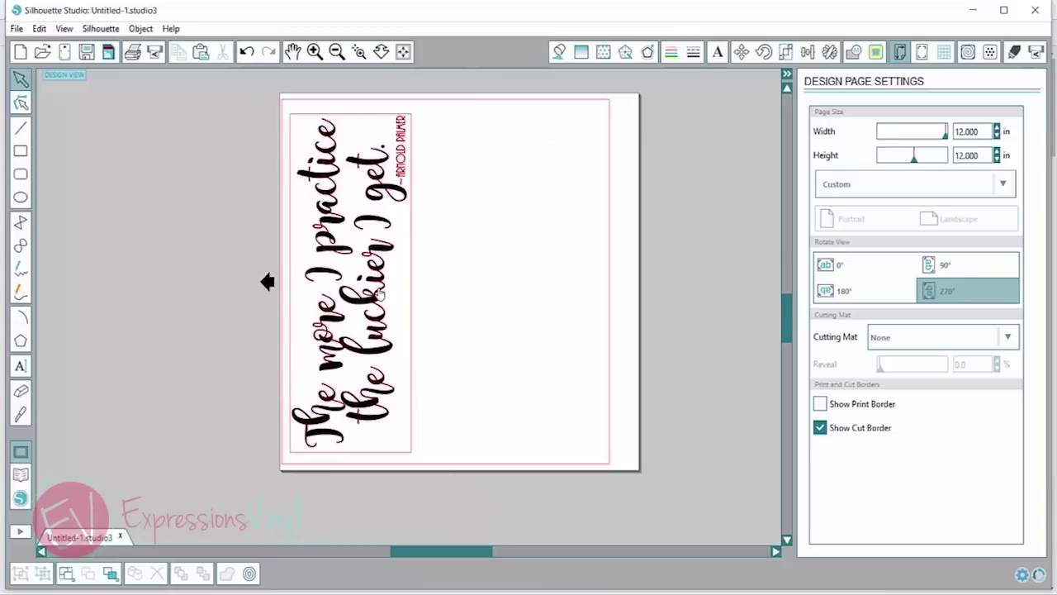
# Step: Rotate the whole quote design 90° clockwise and move it inside the cut border along the upper edge of the rotated page
pyautogui.moveTo(273, 110); pyautogui.dragTo(500, 509)
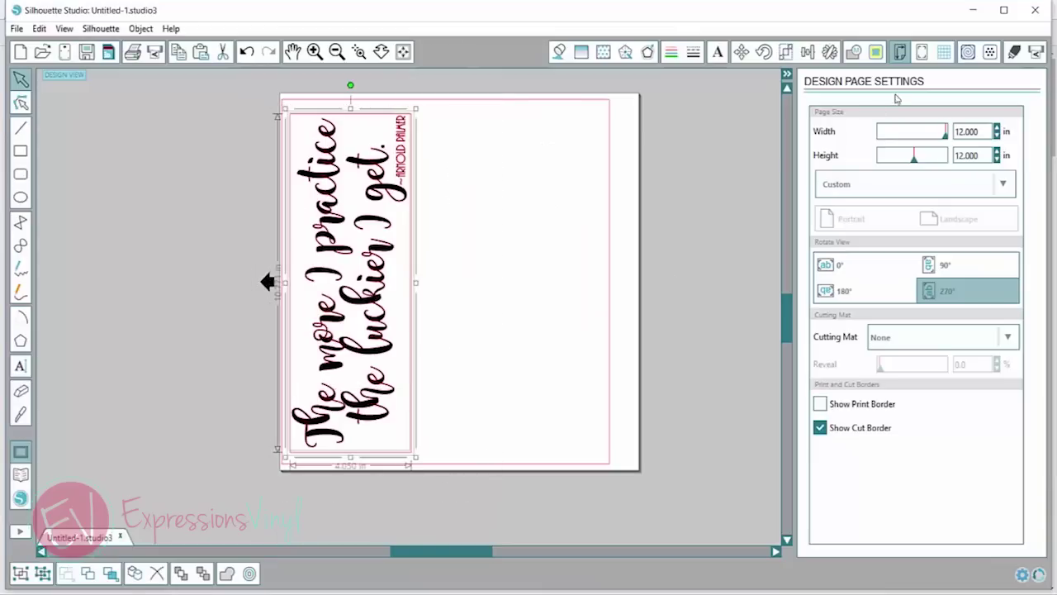
pyautogui.click(763, 51)
pyautogui.click(859, 161)
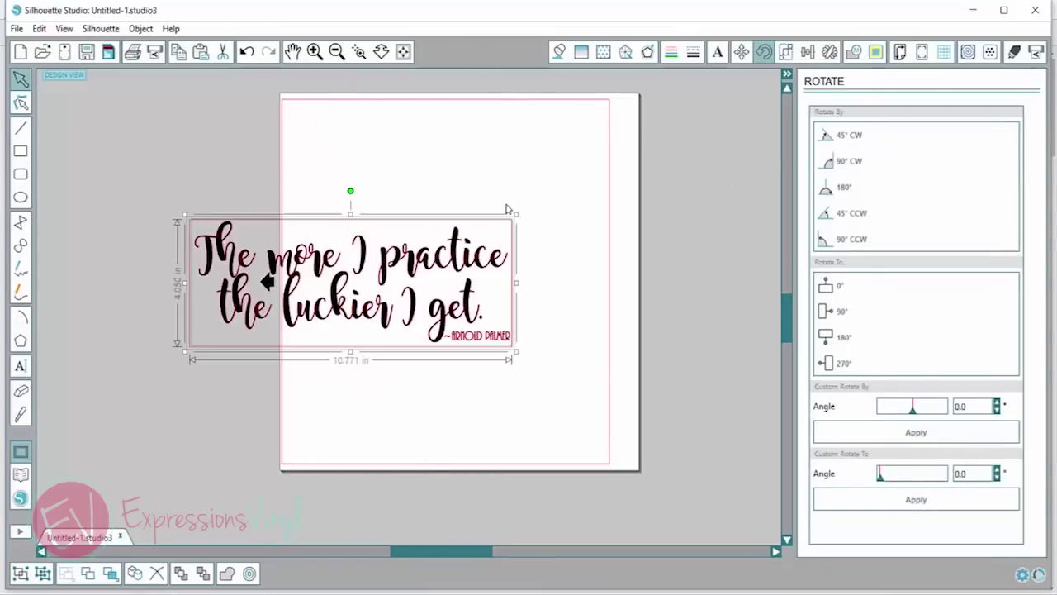
pyautogui.moveTo(413, 263); pyautogui.dragTo(501, 156)
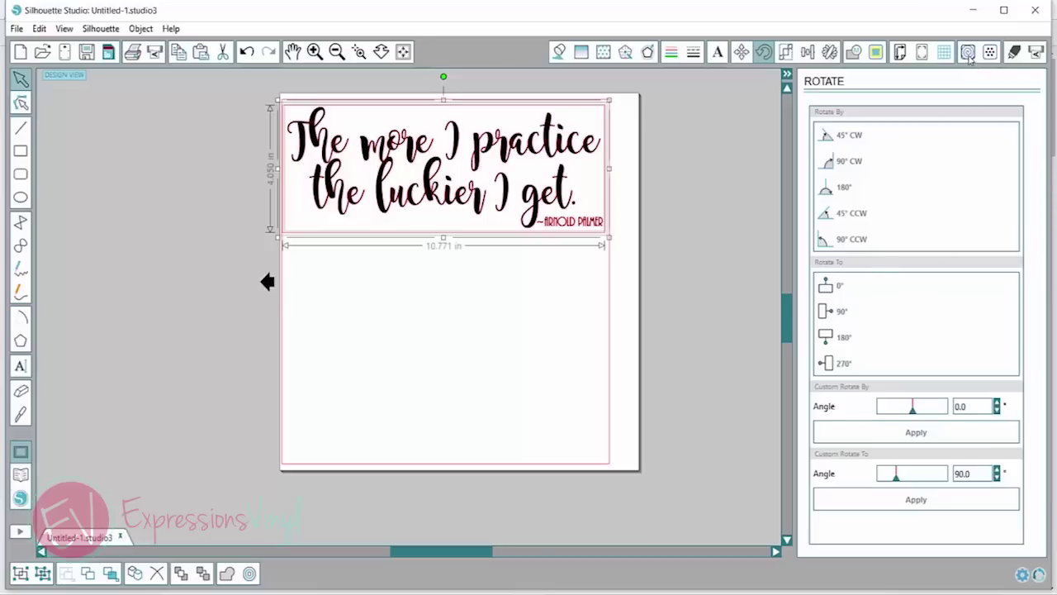
# Step: Return the page view to 0° and set the quote upright near the page's top edge using three 90° clockwise rotations
pyautogui.click(900, 52)
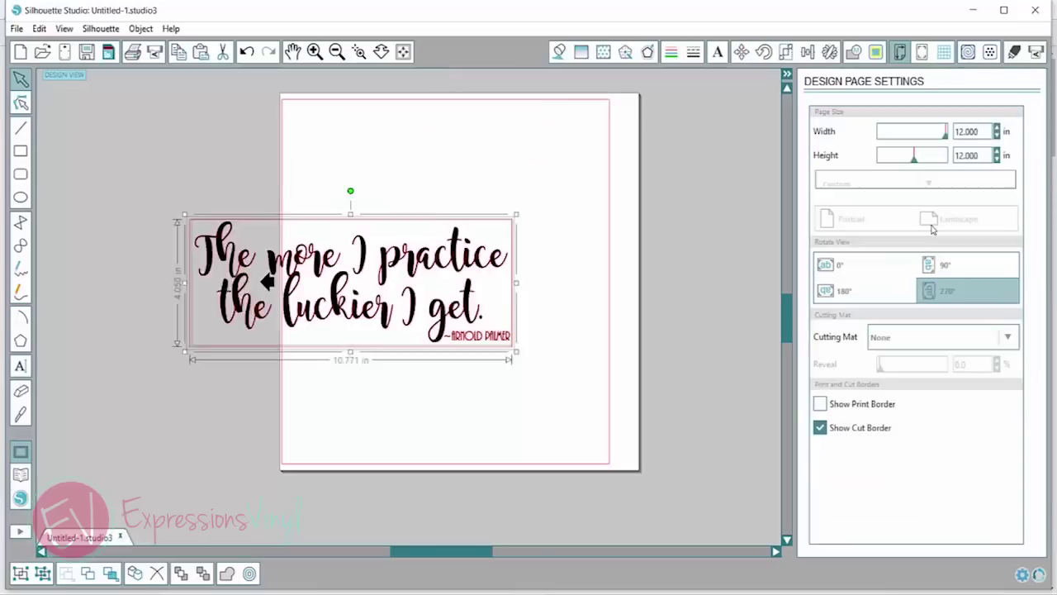
pyautogui.click(830, 268)
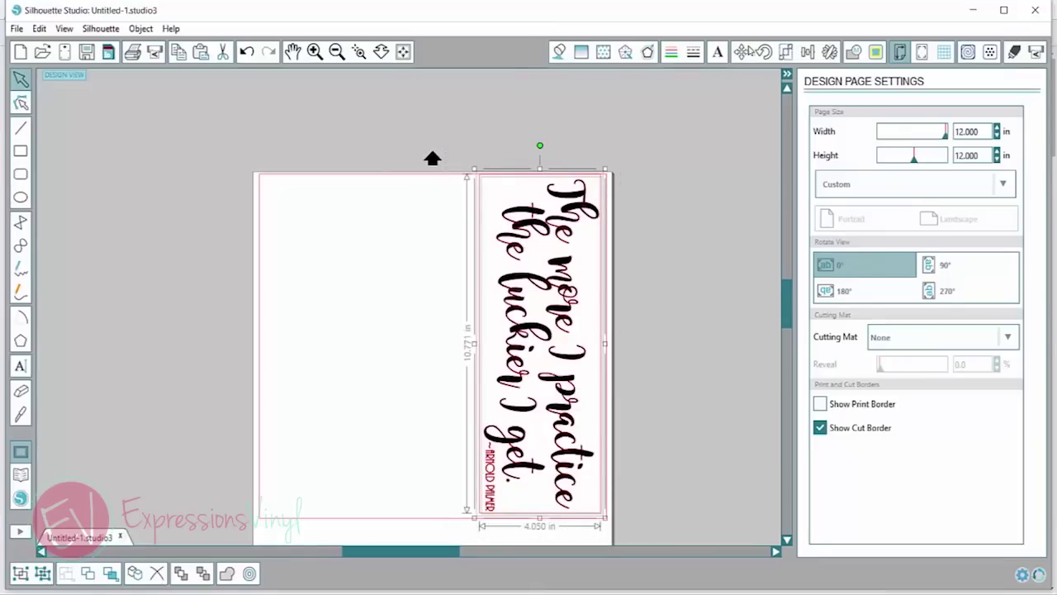
pyautogui.click(763, 52)
pyautogui.click(854, 164)
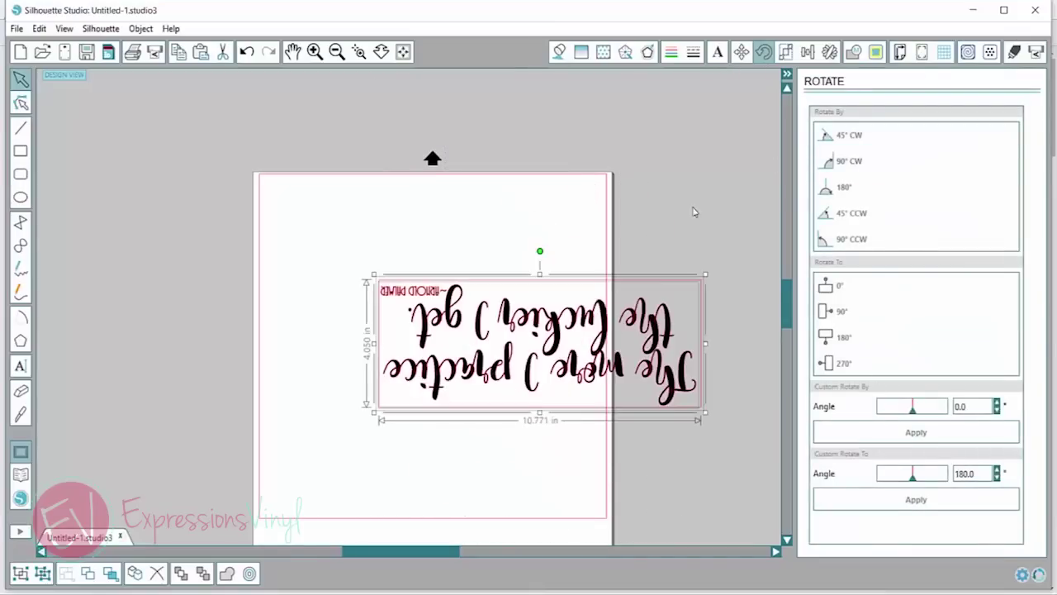
pyautogui.click(854, 164)
pyautogui.click(854, 165)
pyautogui.moveTo(556, 322); pyautogui.dragTo(449, 224)
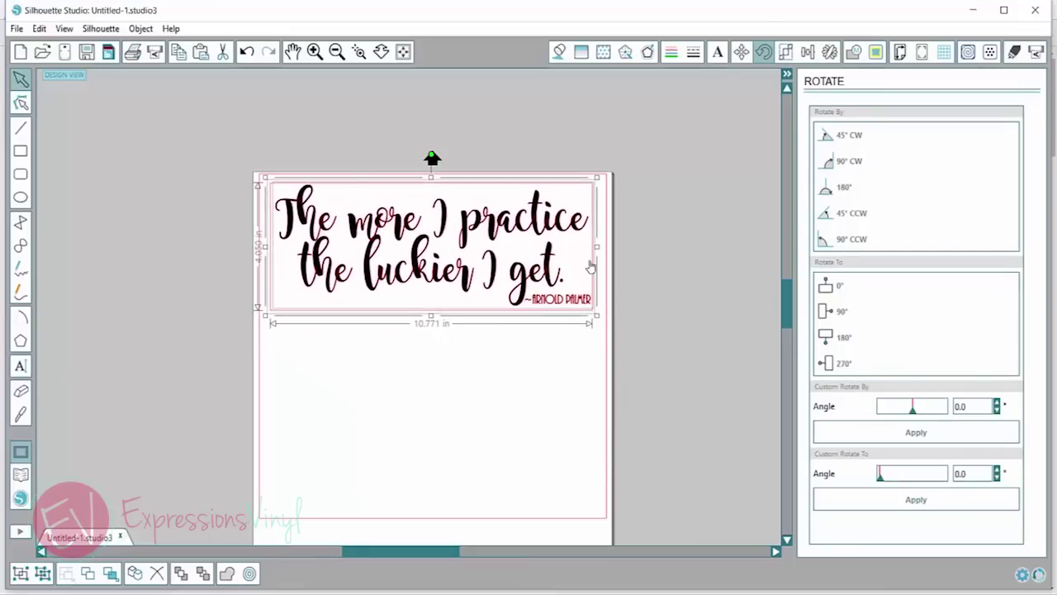
# Step: Try the CAMEO 12 x 12 in cutting mat in the design page settings and set the cutting mat back to None
pyautogui.click(899, 51)
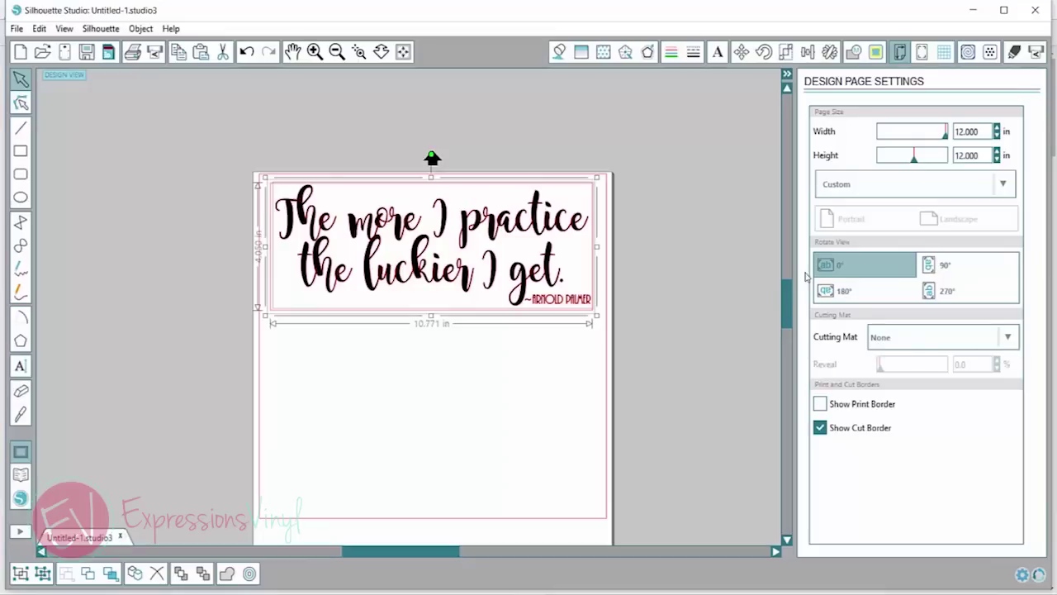
pyautogui.click(941, 337)
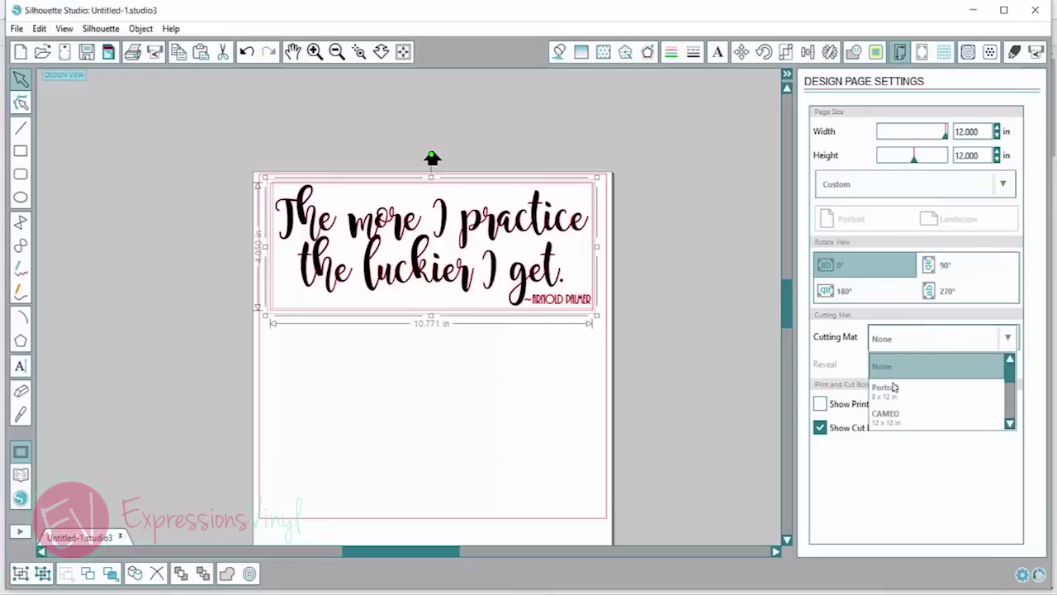
pyautogui.click(885, 414)
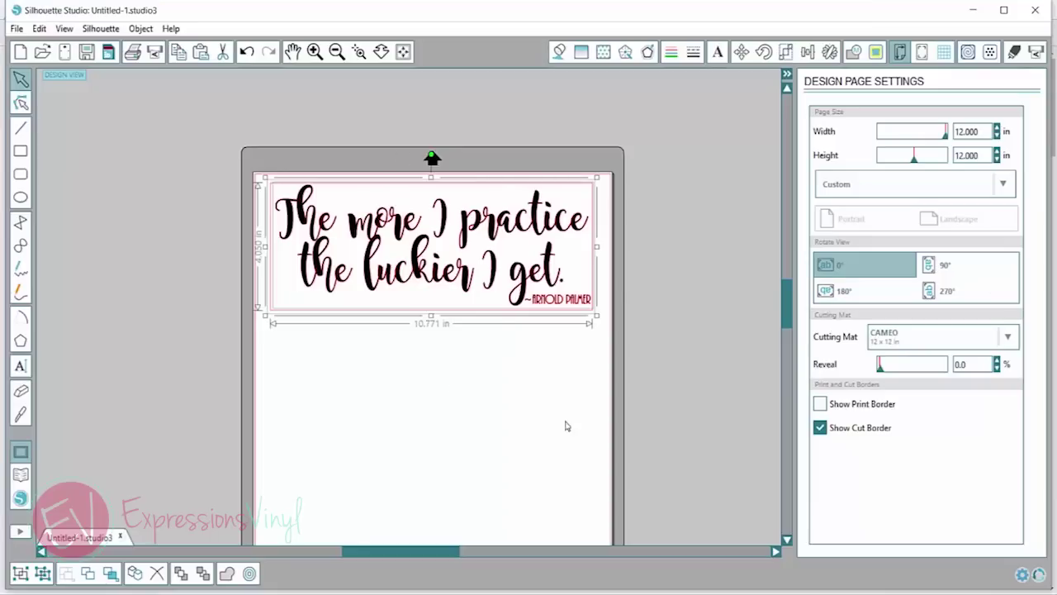
pyautogui.click(1000, 341)
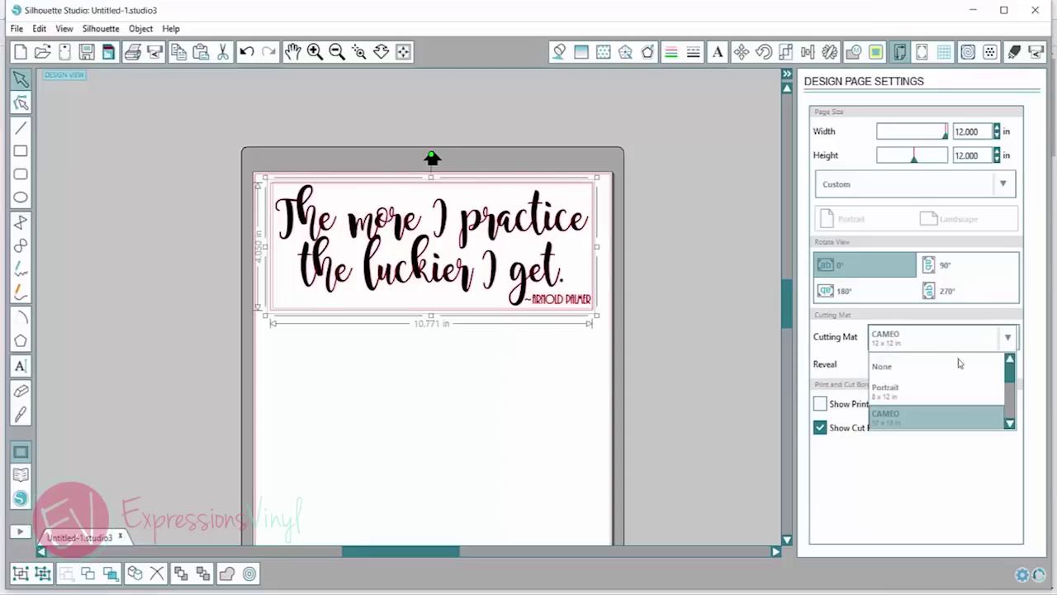
pyautogui.click(908, 376)
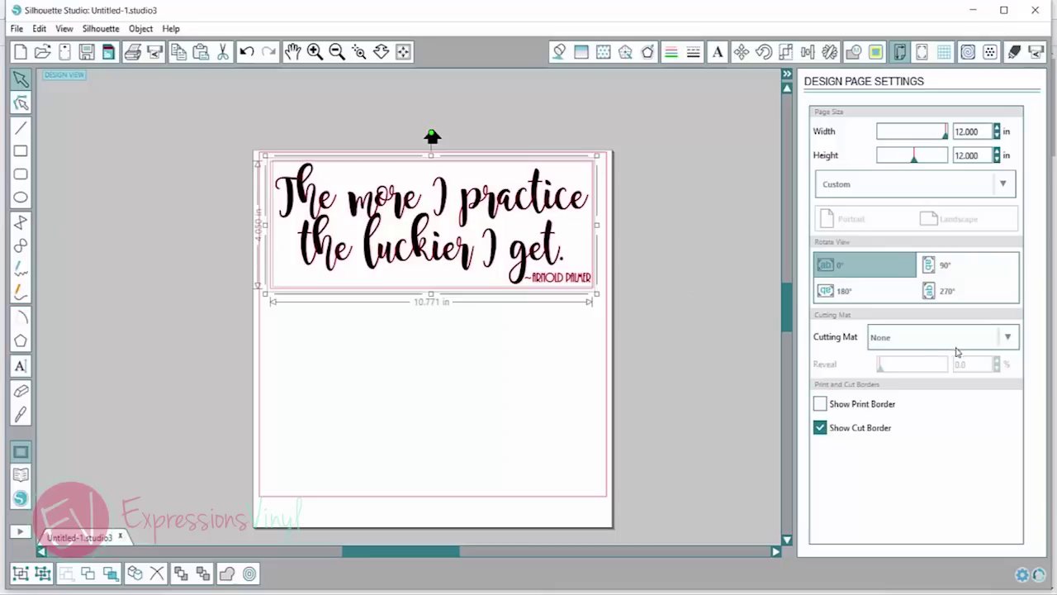
# Step: Hide the page's cut border and show it again
pyautogui.click(819, 429)
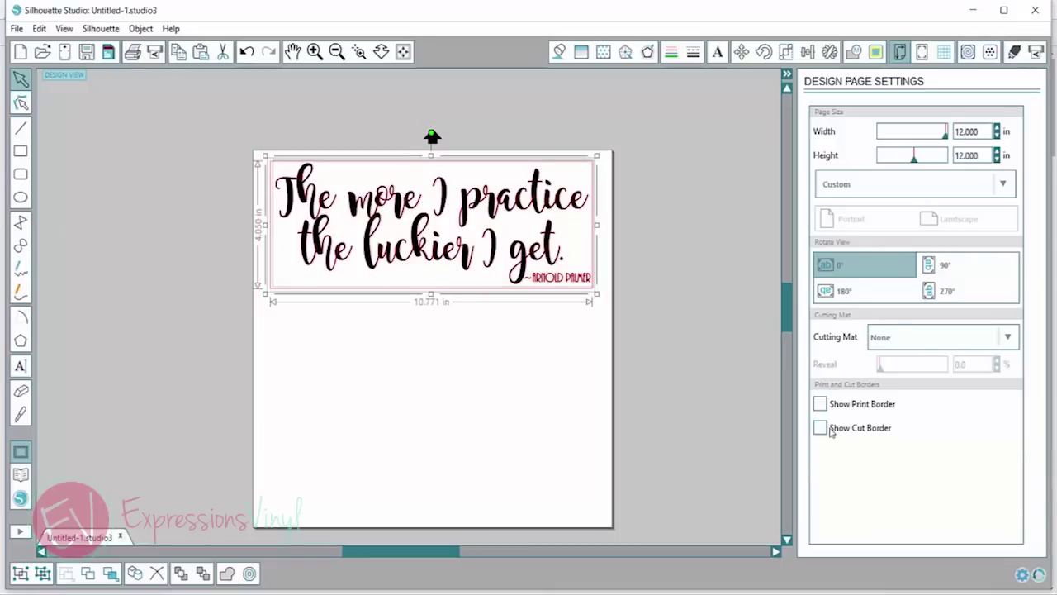
pyautogui.click(820, 429)
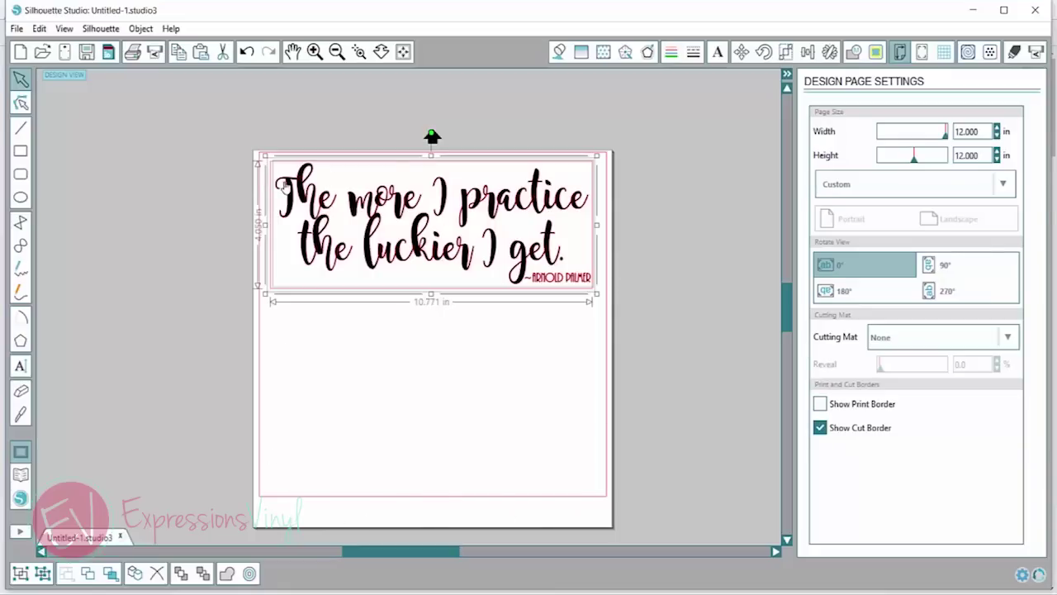
# Step: Stretch the quote design slightly wider toward the left side of the cut border and deselect it
pyautogui.moveTo(258, 224)
pyautogui.mouseDown()
pyautogui.moveTo(241, 229)
pyautogui.moveTo(268, 227)
pyautogui.mouseUp()
pyautogui.click(653, 198)
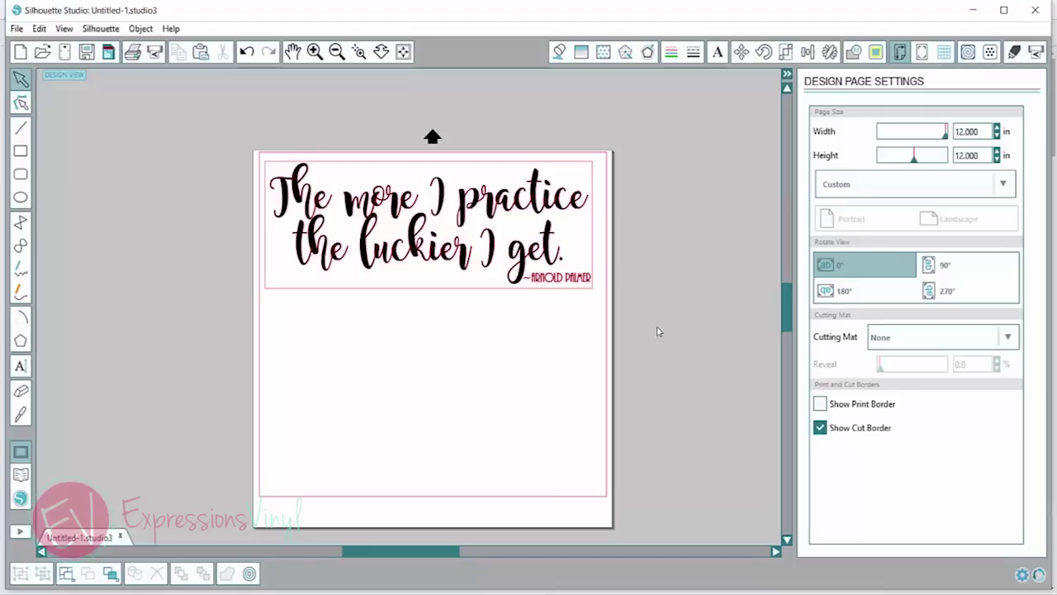
# Step: Open the cut settings, expand the advanced options for the Vinyl material and set its thickness to 5
pyautogui.click(1013, 52)
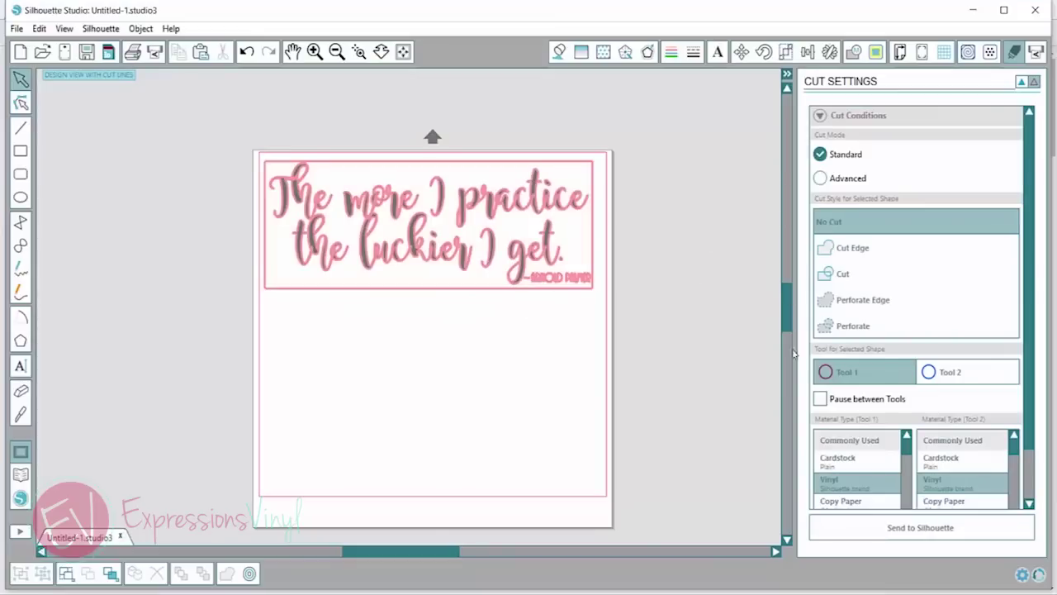
pyautogui.scroll(-1, 779, 328)
pyautogui.scroll(-3, 950, 262)
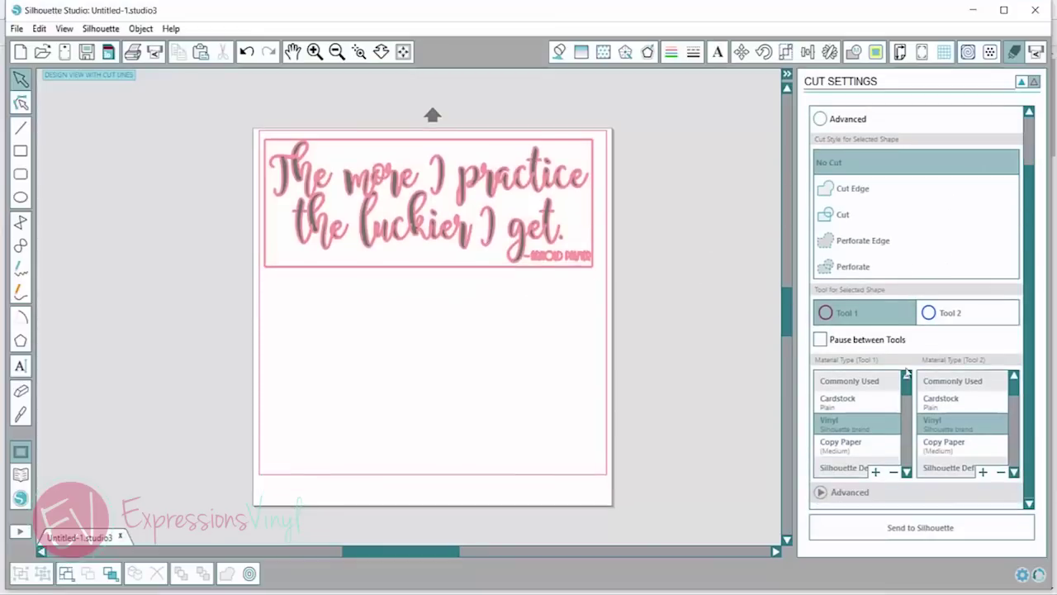
pyautogui.click(842, 491)
pyautogui.moveTo(1029, 156); pyautogui.dragTo(1040, 358)
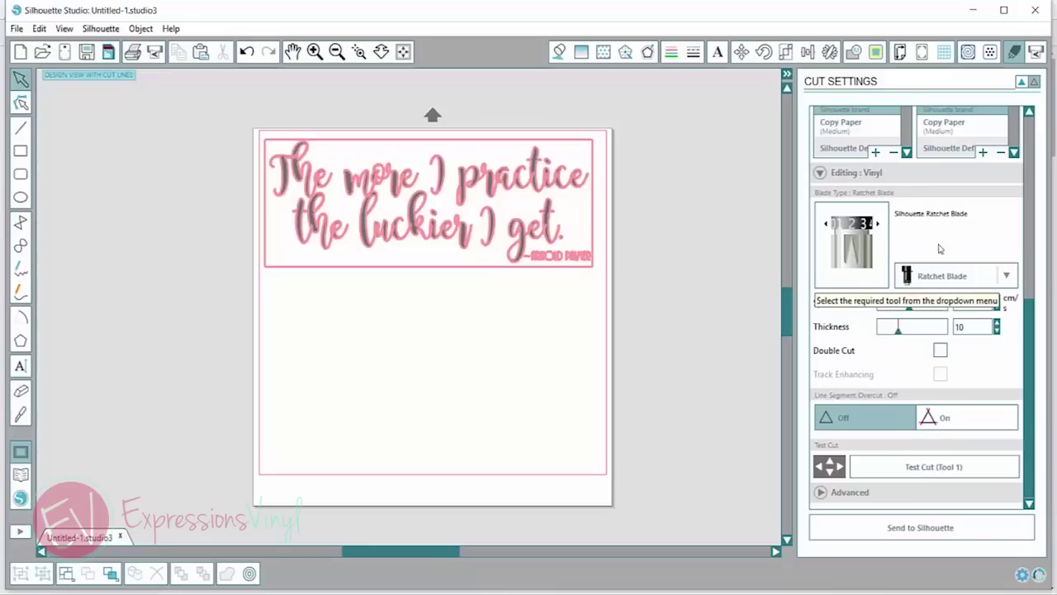
pyautogui.moveTo(966, 331); pyautogui.dragTo(946, 333)
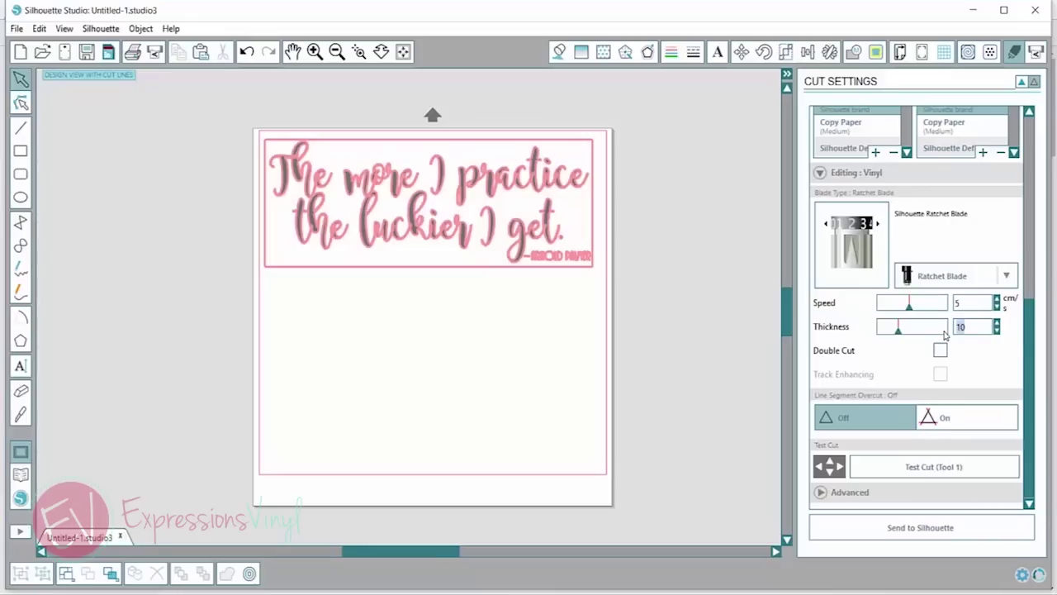
pyautogui.write('5')
pyautogui.press('Return')
# Step: Switch to the Expressions Vinyl website in Chrome and expand the Silhouette Cameo chart on its Machine Settings page
pyautogui.moveTo(460, 590)
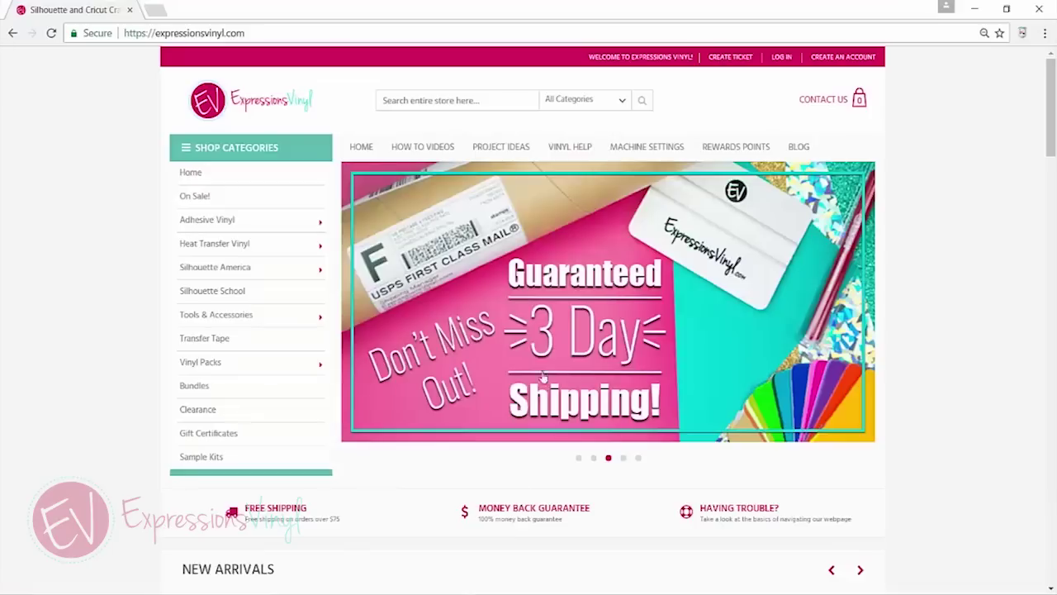
pyautogui.click(524, 533)
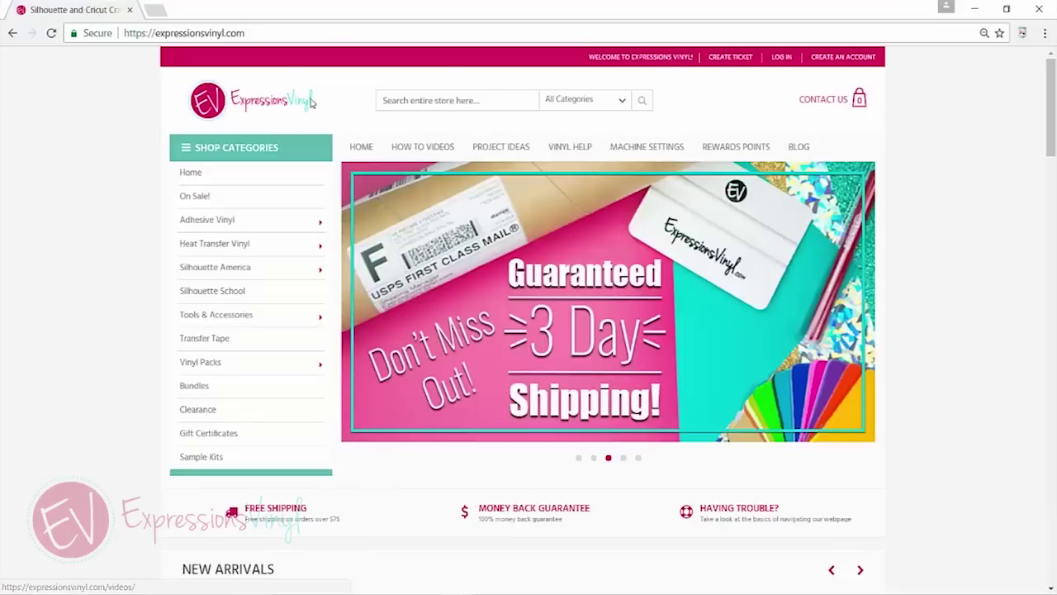
pyautogui.click(643, 148)
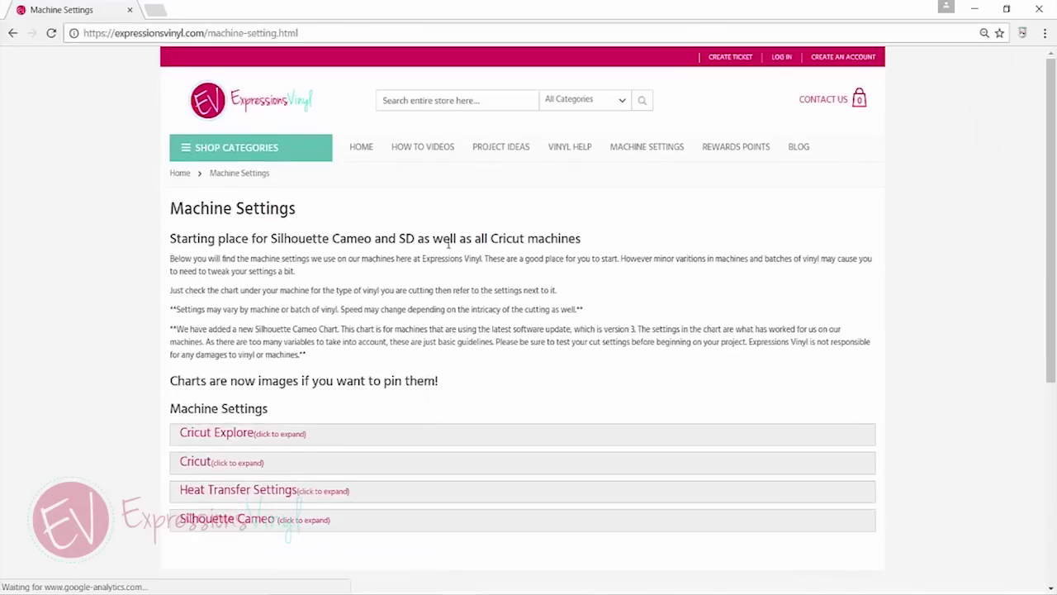
pyautogui.scroll(-3, 411, 233)
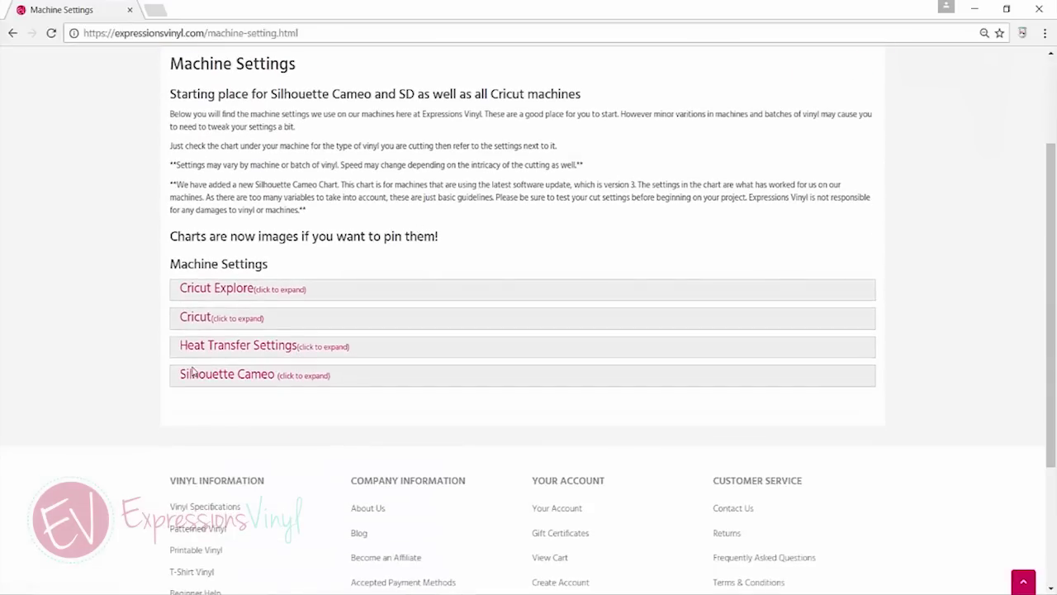
pyautogui.click(273, 378)
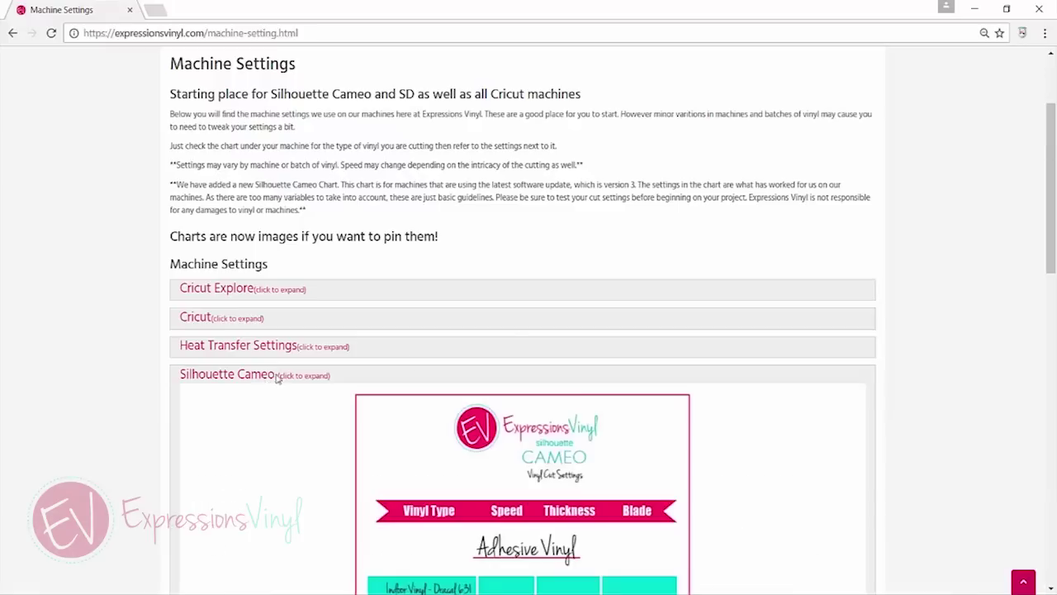
# Step: Examine the recommended speed, thickness and blade for adhesive and heat transfer vinyl, and return to Silhouette Studio
pyautogui.scroll(-5, 520, 270)
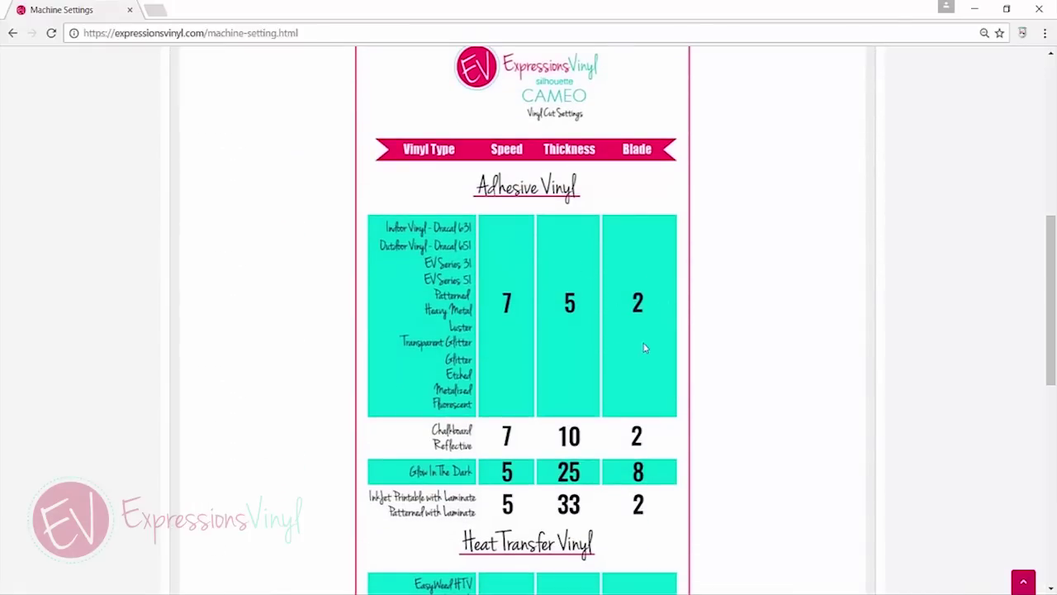
pyautogui.scroll(-5, 640, 308)
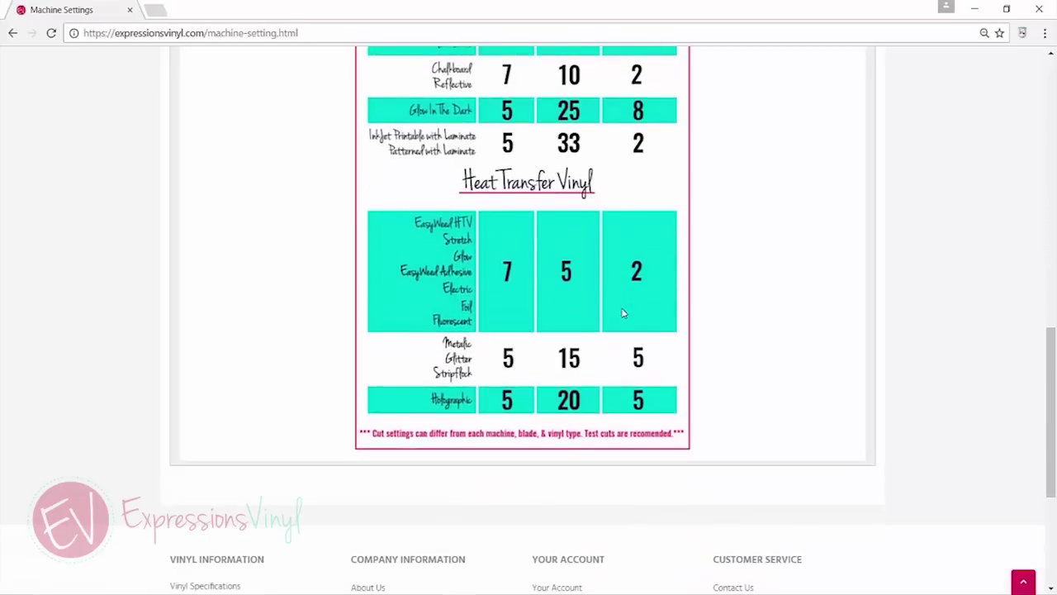
pyautogui.scroll(4, 624, 313)
pyautogui.scroll(1, 614, 322)
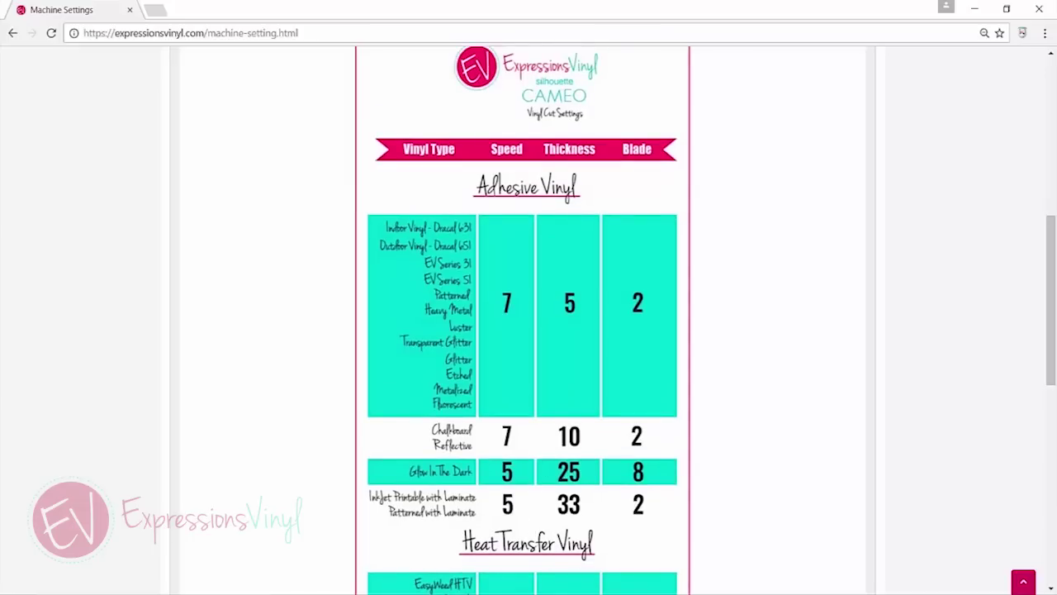
pyautogui.hotkey('alt', 'Tab')
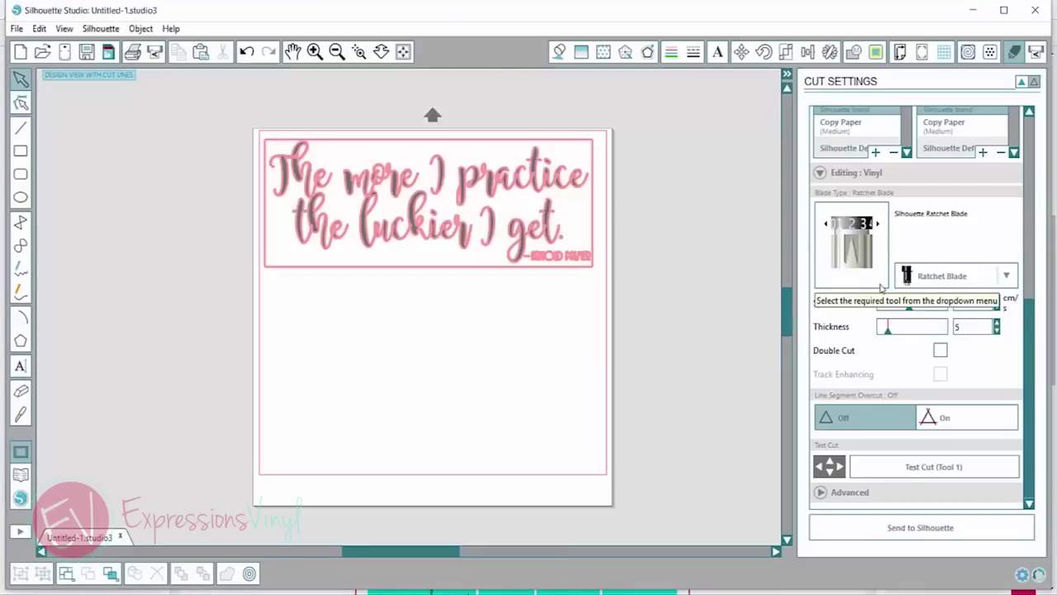